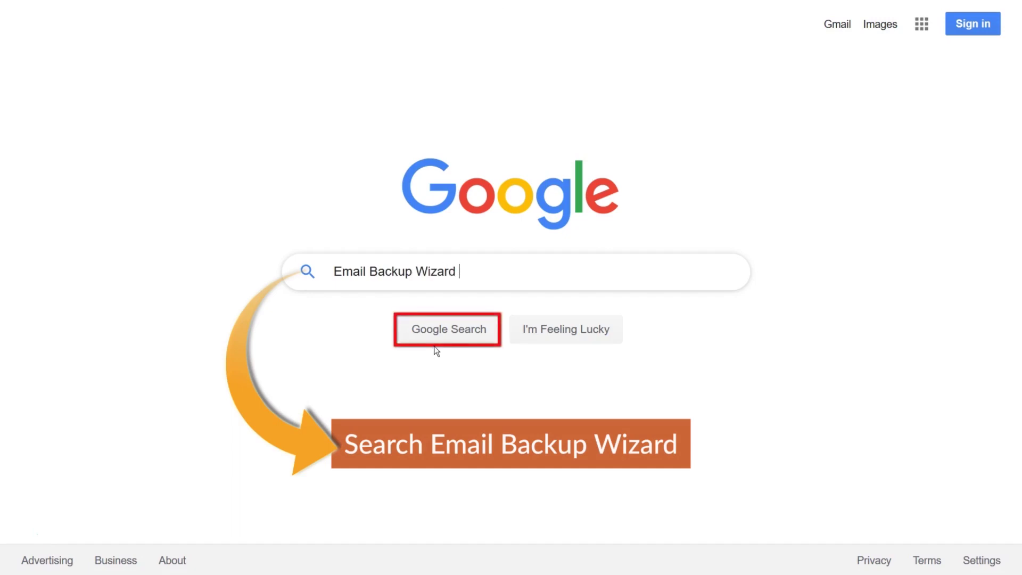
Run the Google search for 'Email Backup Wizard'
left_click(456, 341)
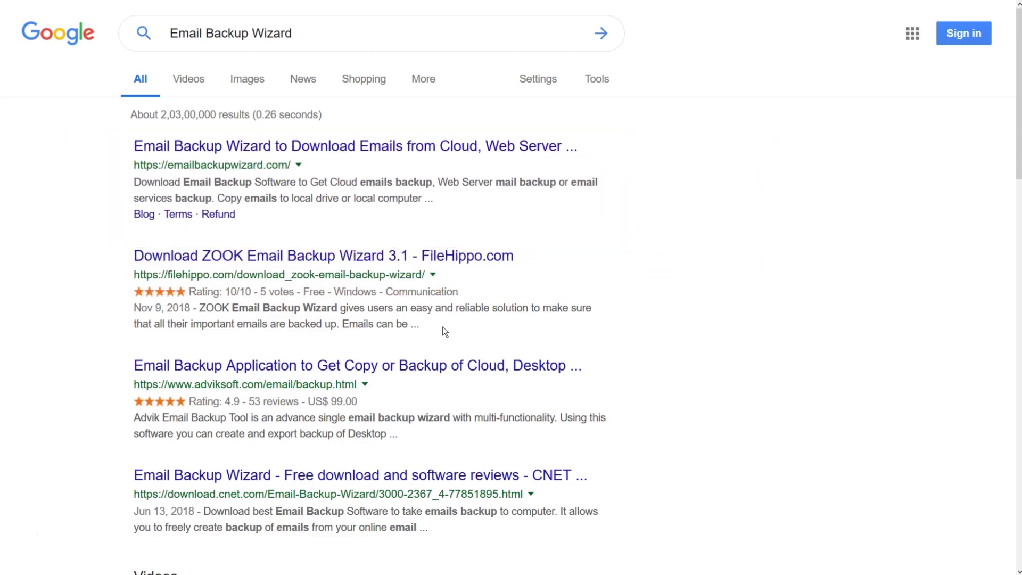
Download email-backup-wizard.exe from emailbackupwizard.com into the Century mail folder
left_click(261, 152)
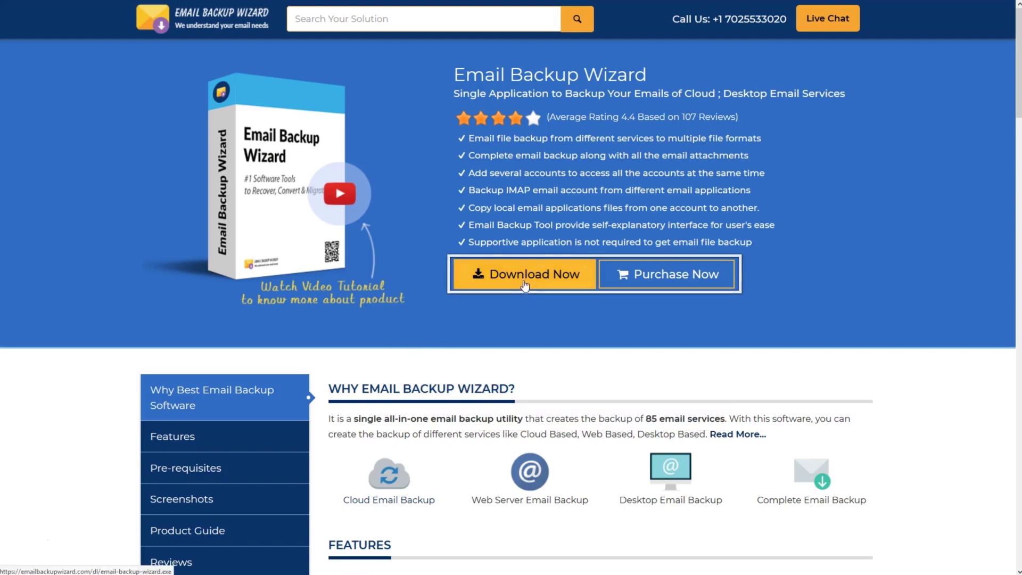
left_click(526, 278)
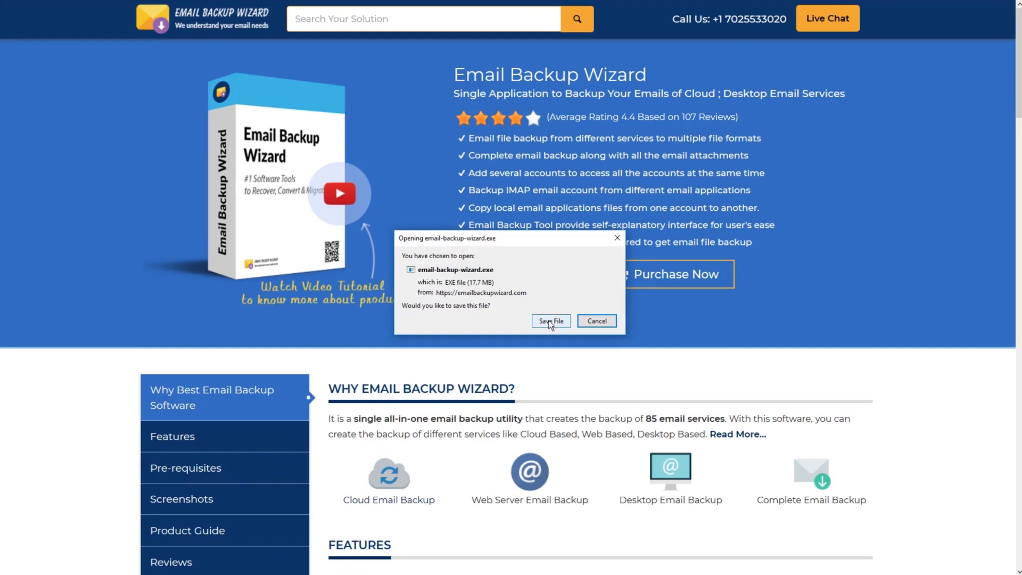
left_click(551, 321)
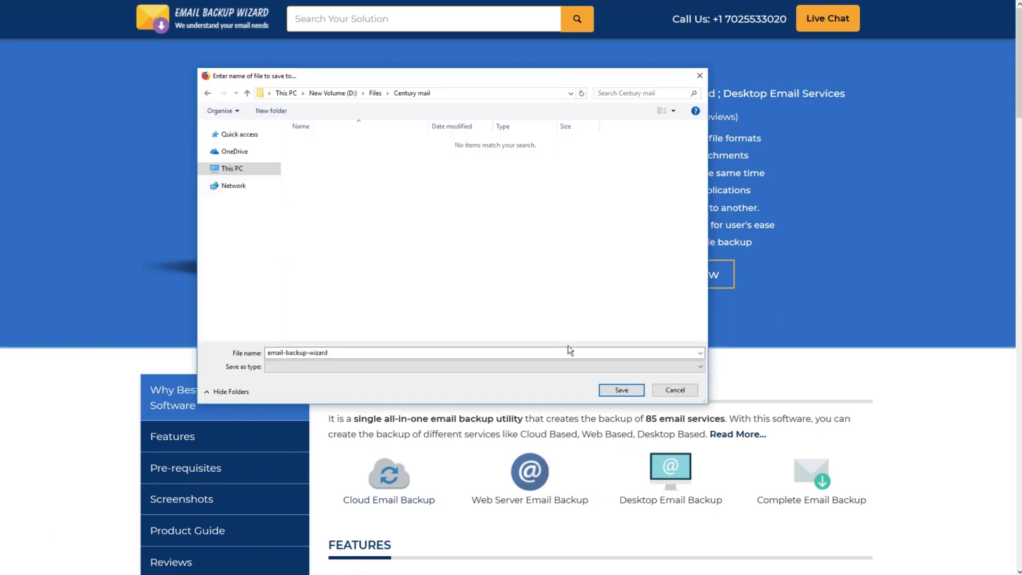
left_click(622, 390)
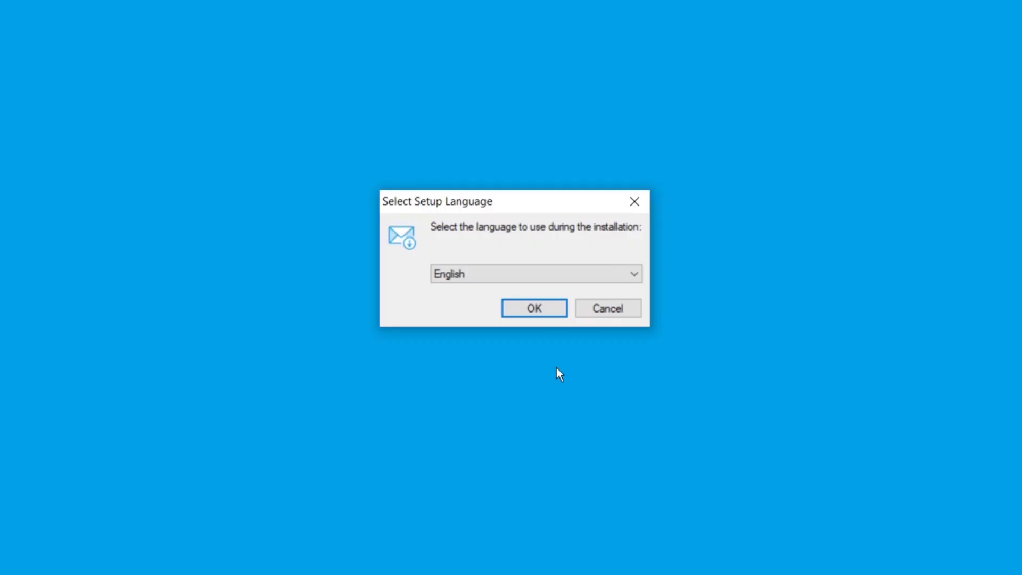
Install Email Backup Wizard v8.2.5 in English with the licence accepted and the default install location
left_click(535, 311)
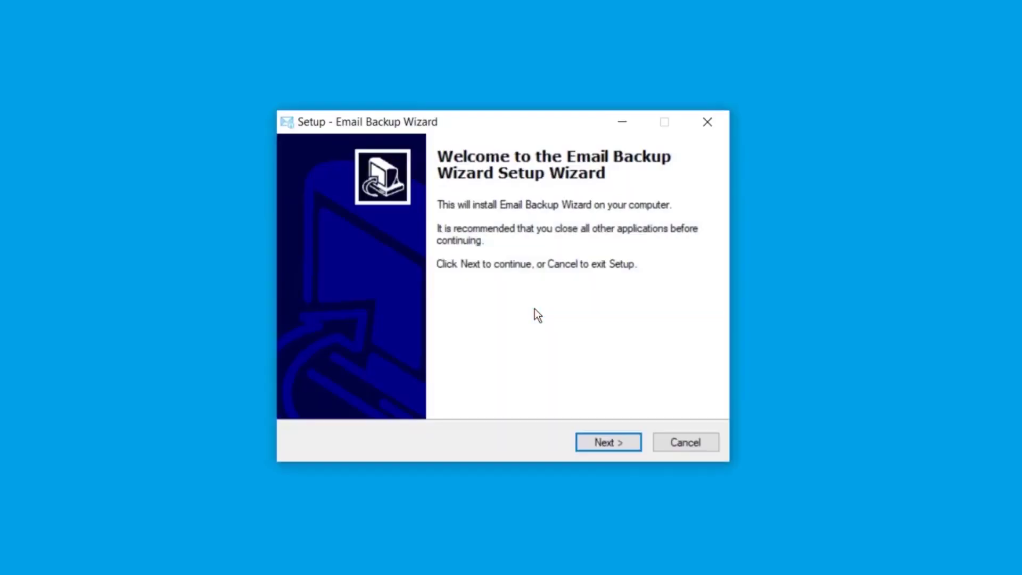
left_click(612, 439)
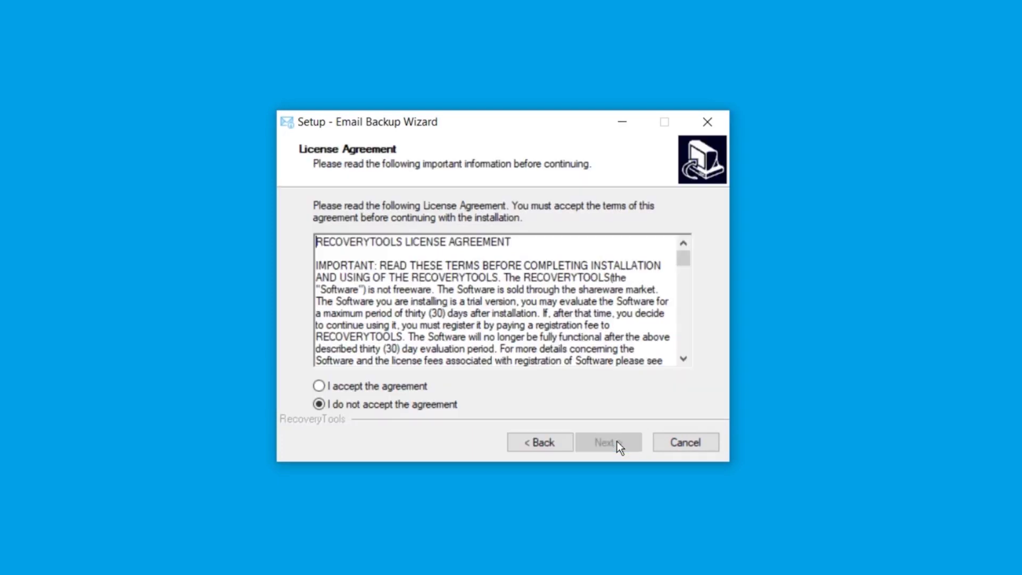
left_click(319, 387)
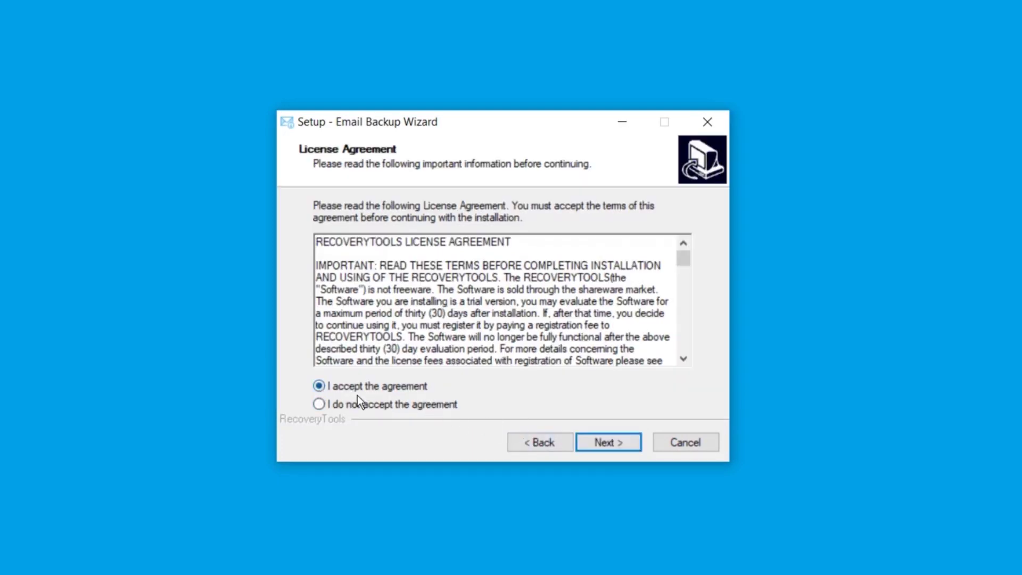
left_click(604, 444)
left_click(603, 445)
left_click(603, 445)
left_click(602, 445)
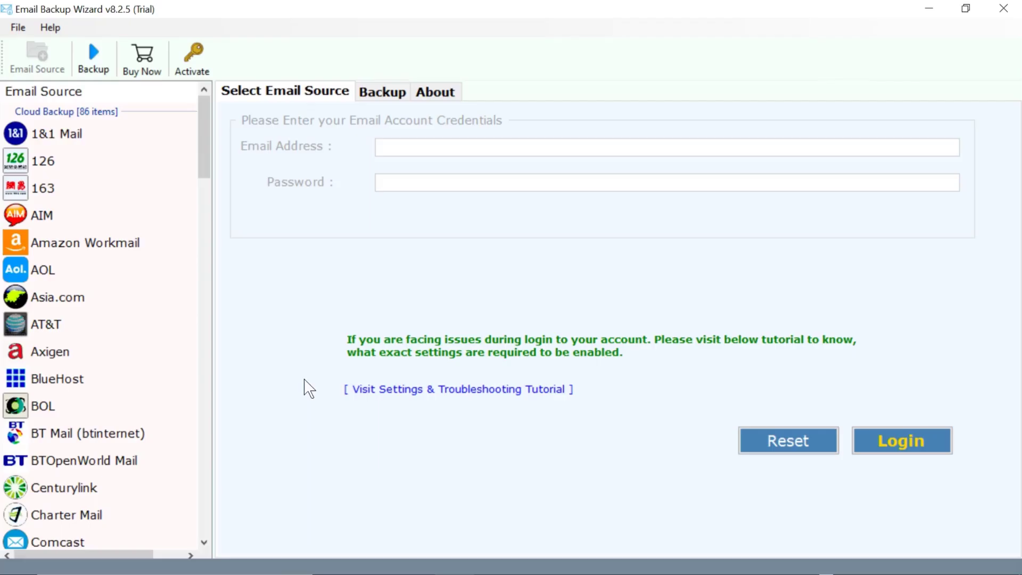
Select G Suite in the Email Source list
left_click_drag(205, 179, 201, 290)
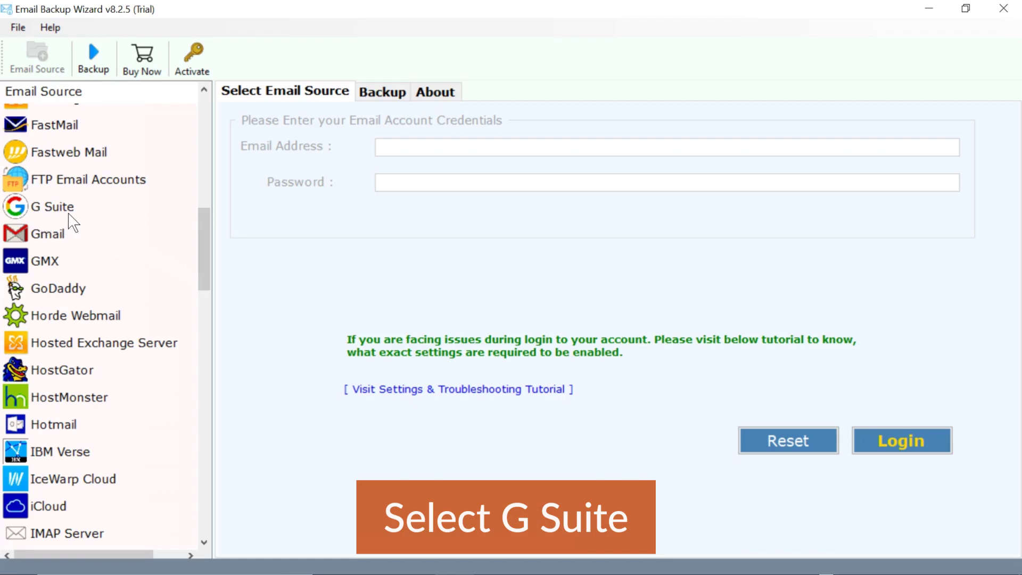
left_click(20, 209)
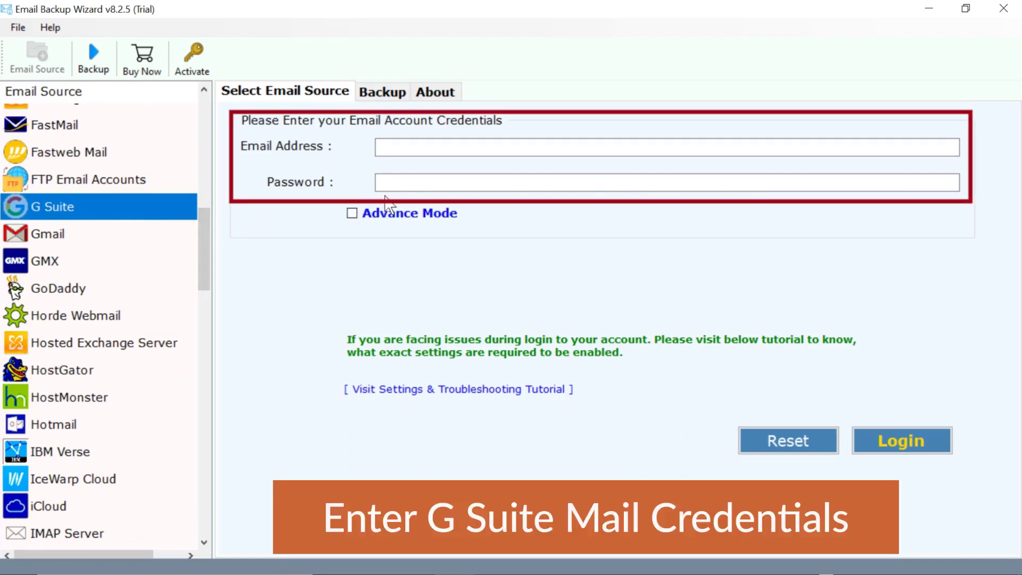
Log in with the G Suite account's e-mail address and password to load its Gmail folders
left_click(386, 147)
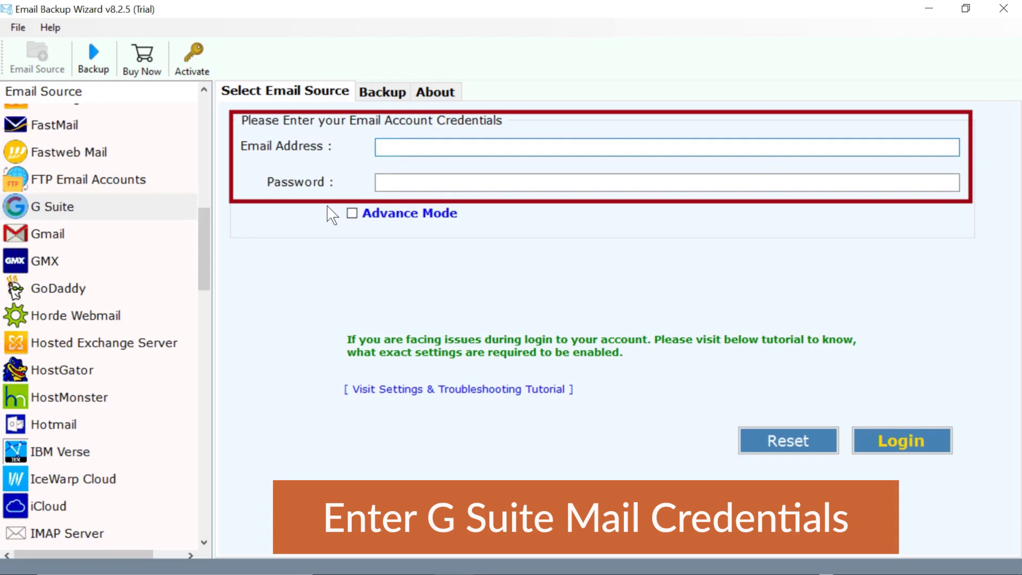
key("Tab")
type("•••••••••••••")
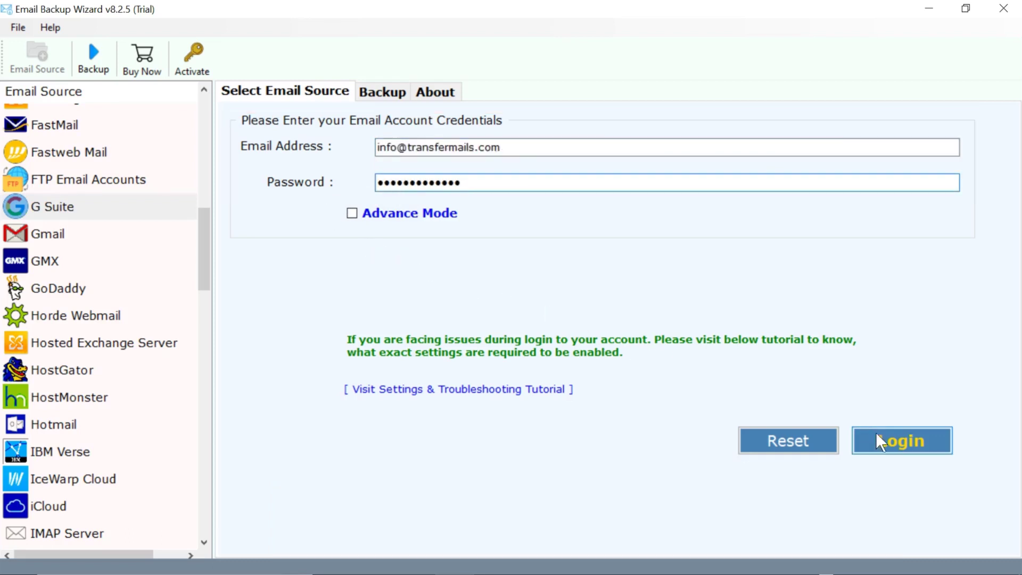
left_click(899, 448)
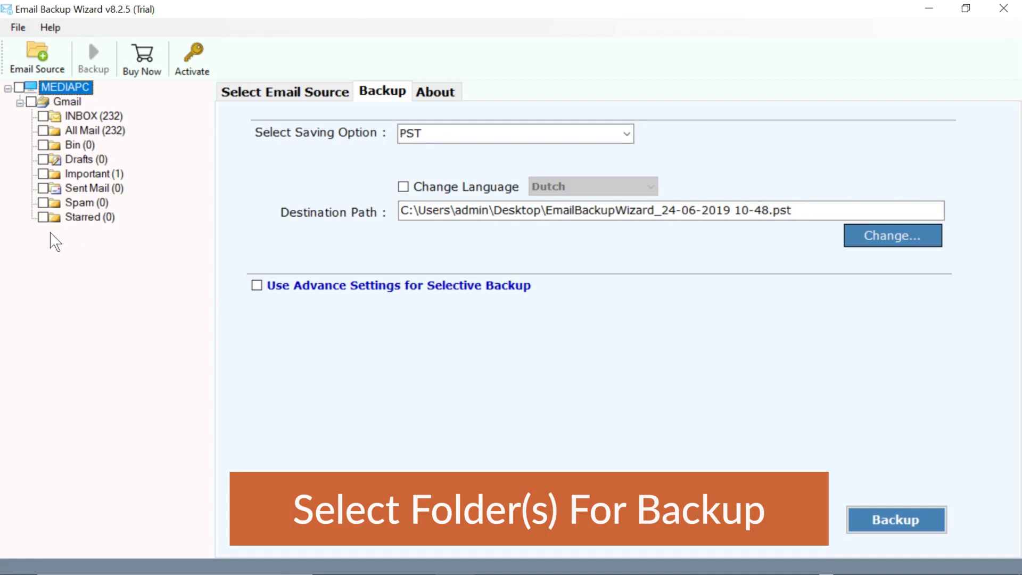
Tick the whole Gmail mailbox and show the saving formats list, including Office 365
left_click(31, 101)
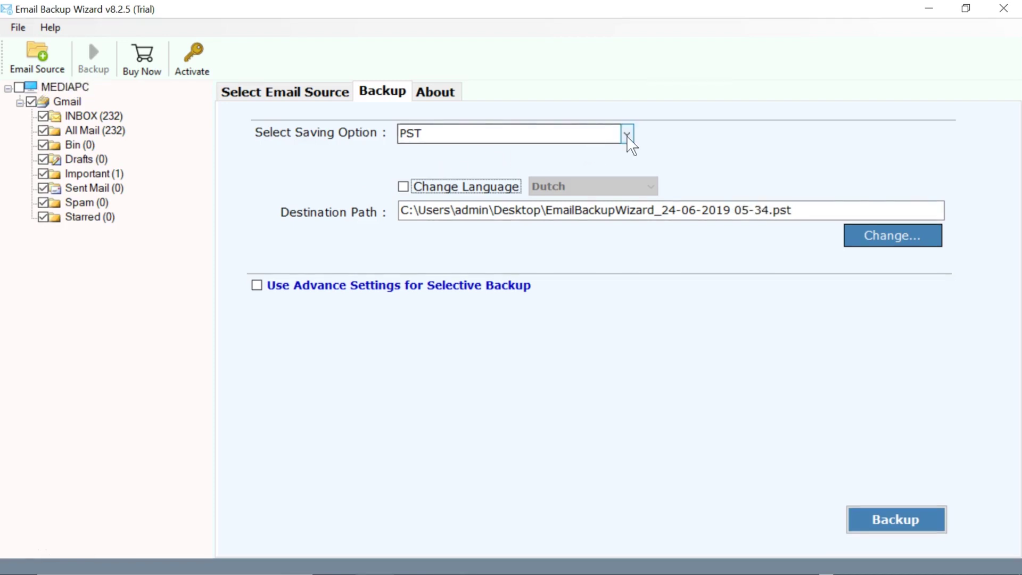
left_click(627, 134)
left_click_drag(630, 155, 633, 302)
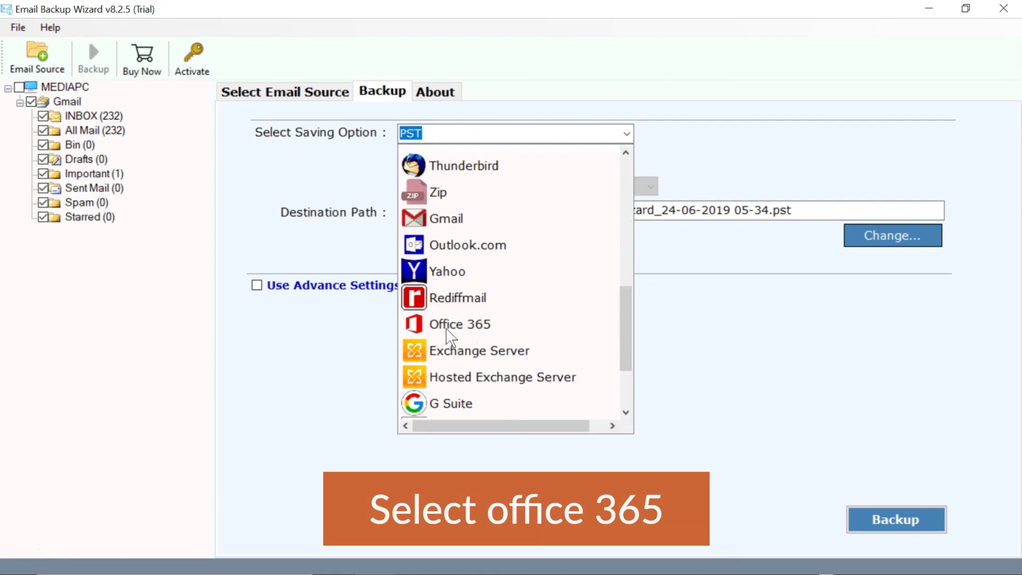
left_click(424, 331)
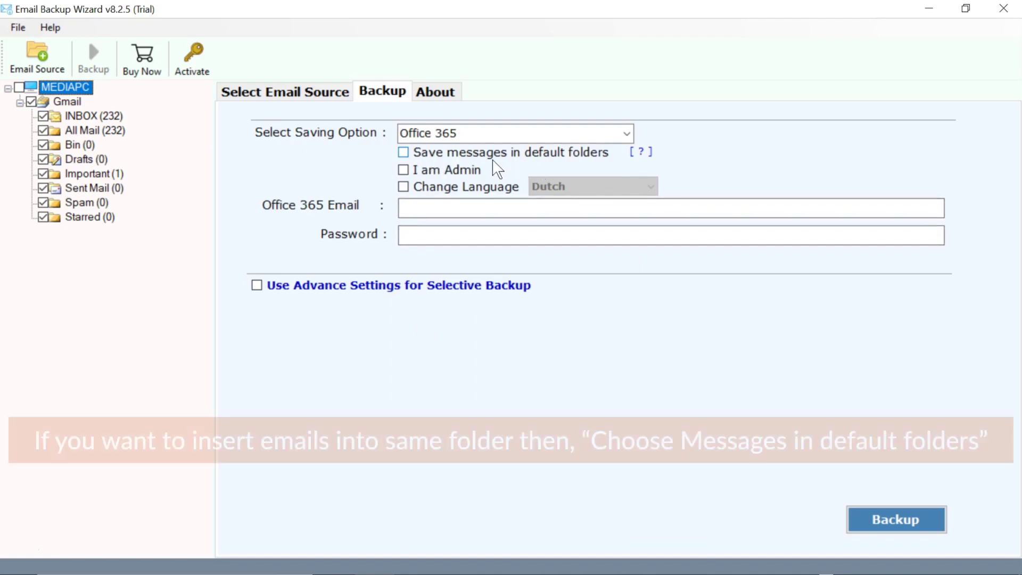
left_click(406, 154)
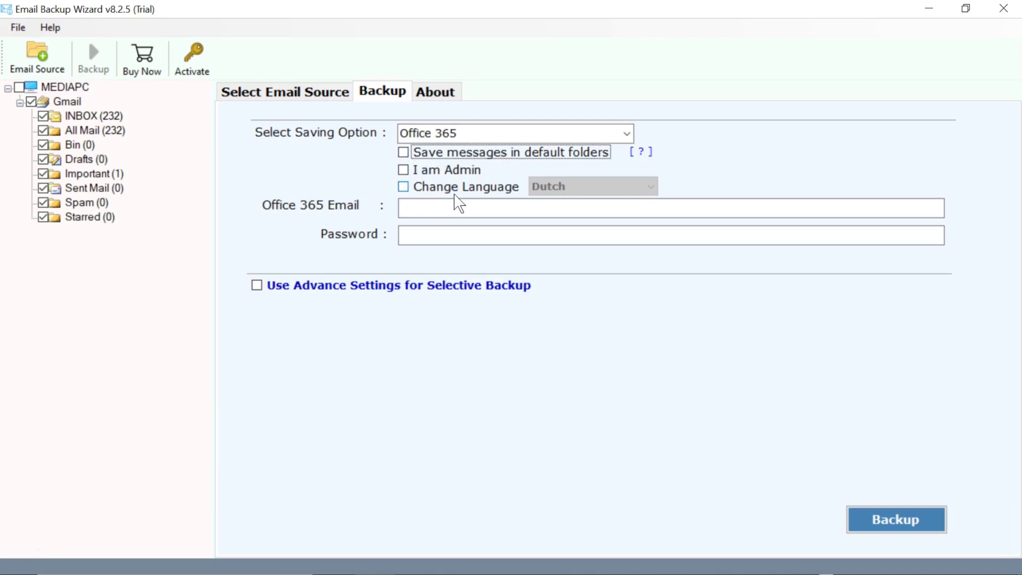
left_click(404, 187)
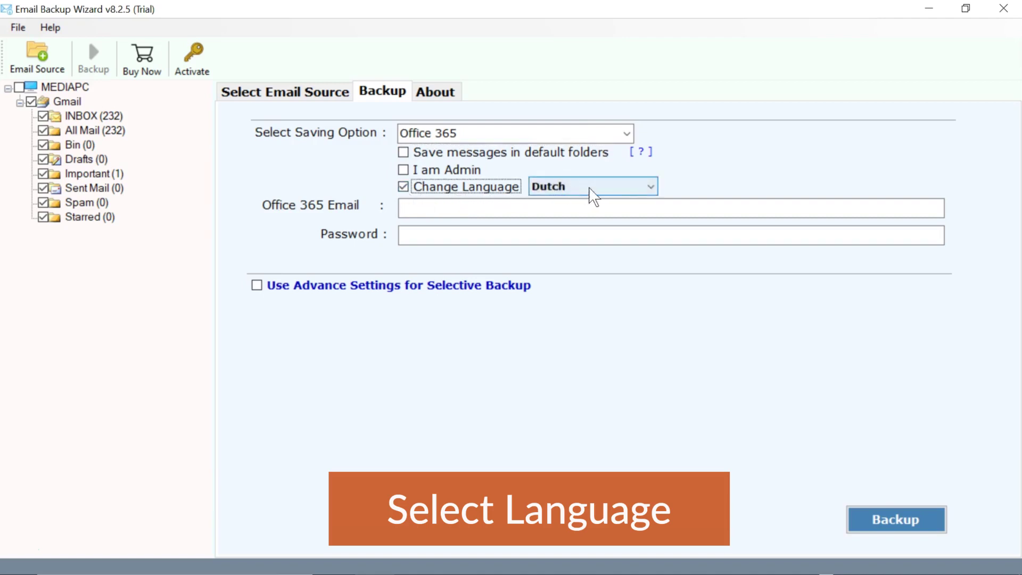
left_click(638, 186)
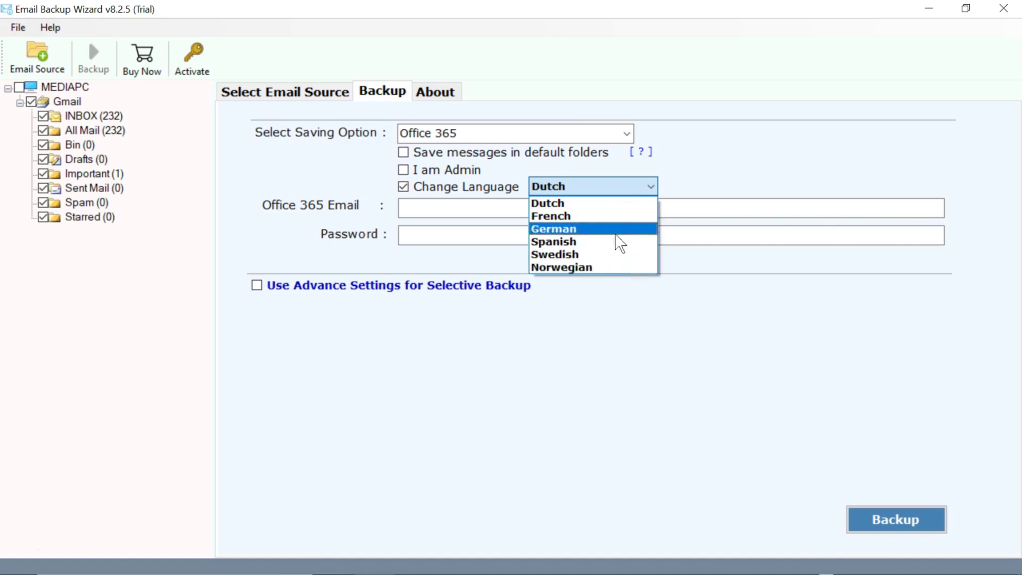
left_click(612, 204)
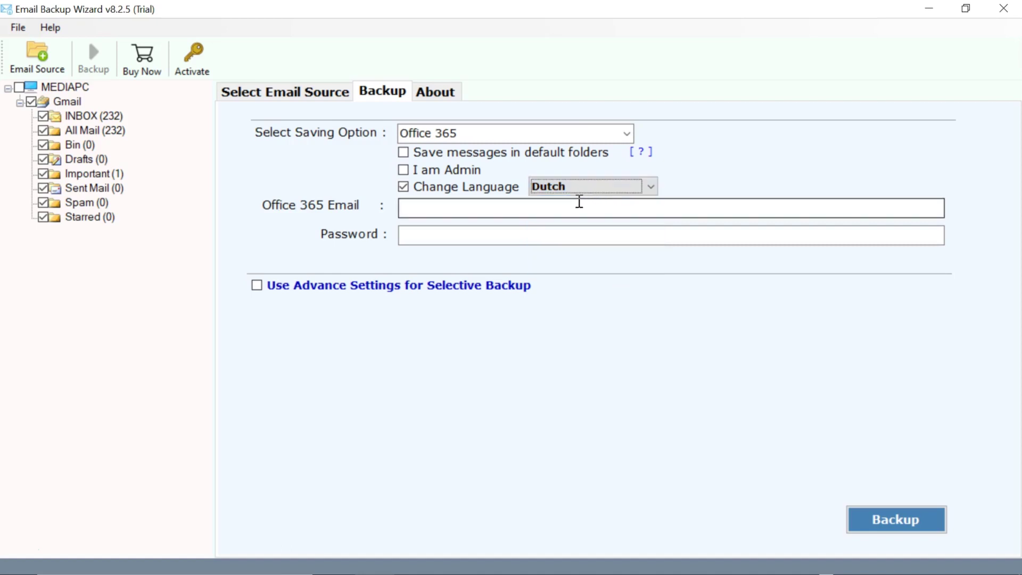
left_click(404, 187)
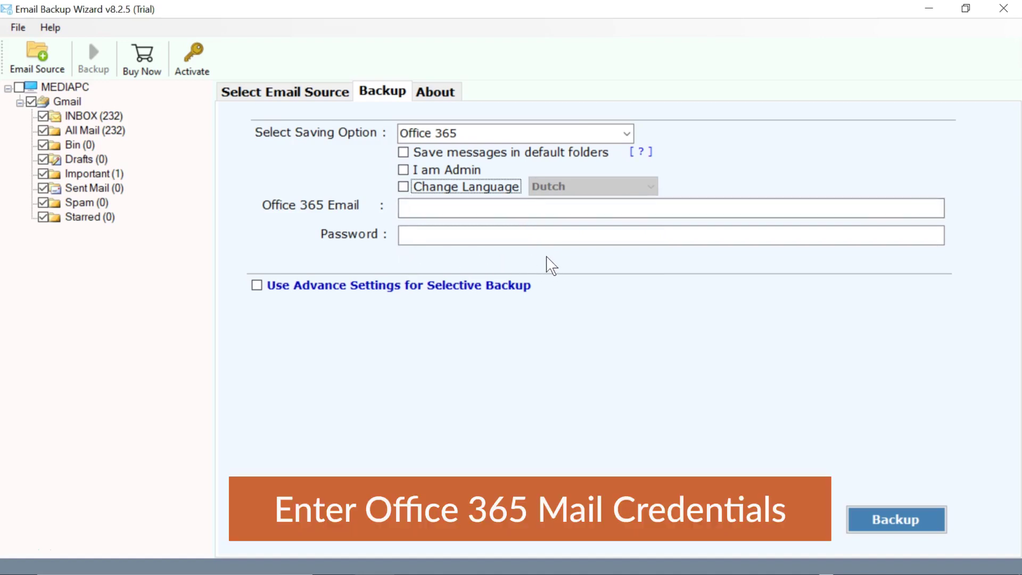
Enter the Office 365 account's e-mail address and password
left_click(434, 207)
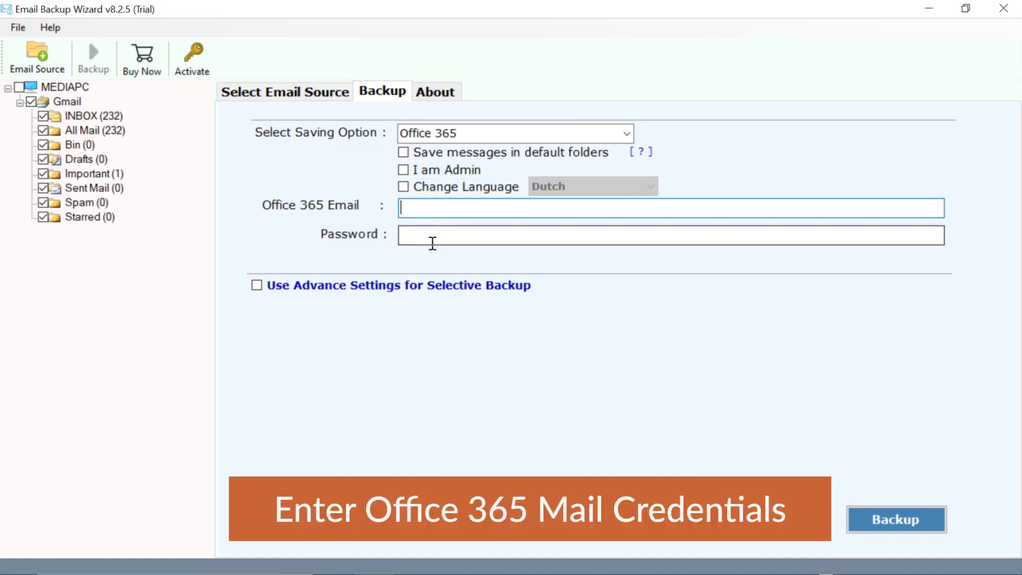
key("Tab")
type("**********")
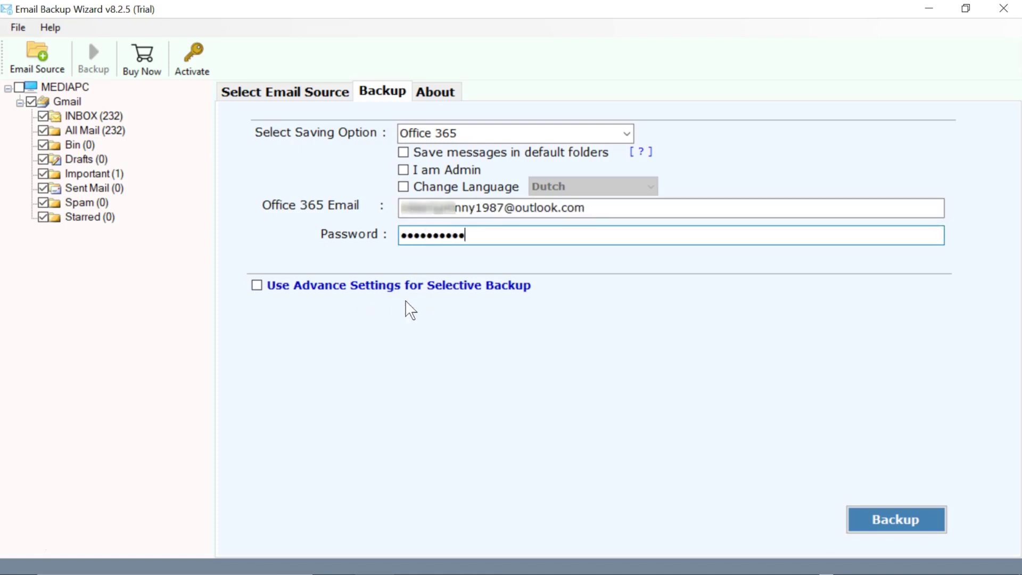
Leave Use Advance Settings off and start the Gmail-to-Office 365 backup
left_click(273, 287)
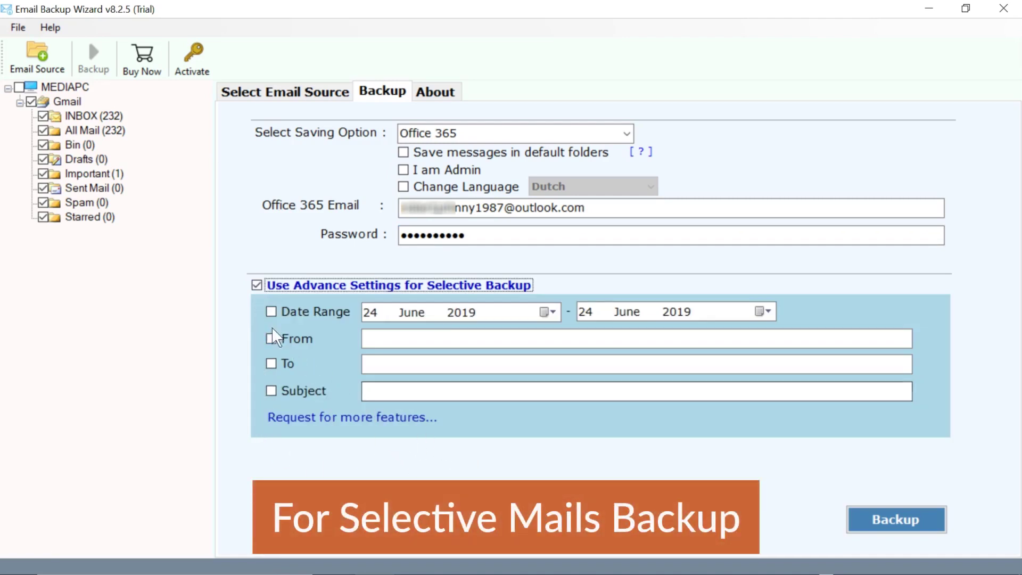
left_click(255, 287)
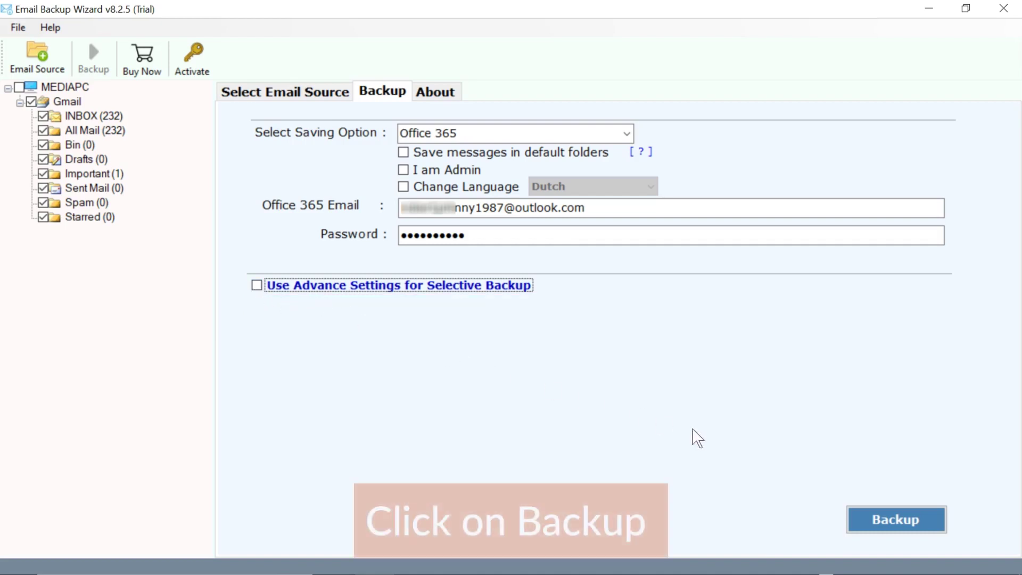
left_click(899, 526)
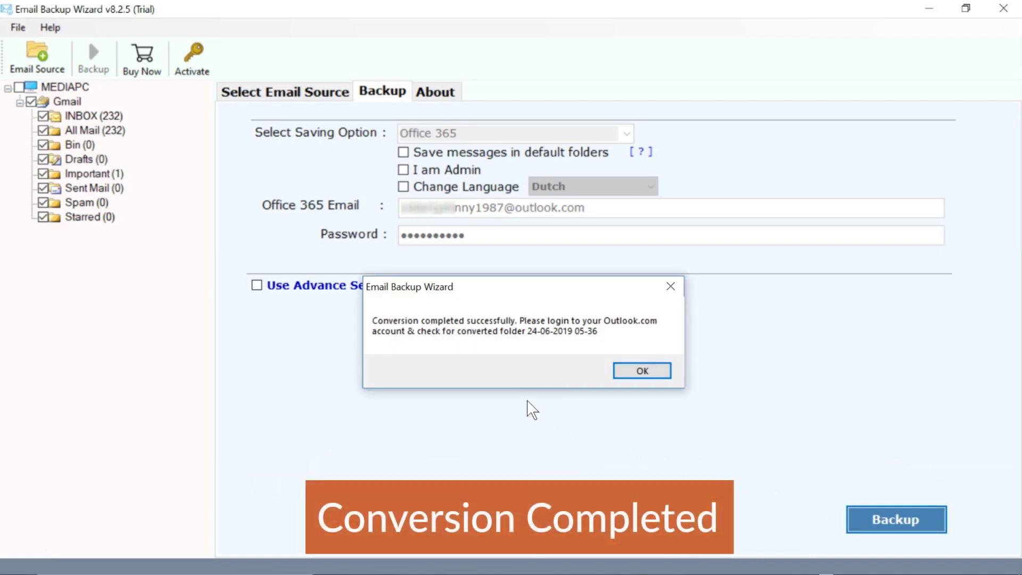
Dismiss the backup-completed message and the 25-message trial-limit notice
left_click(639, 372)
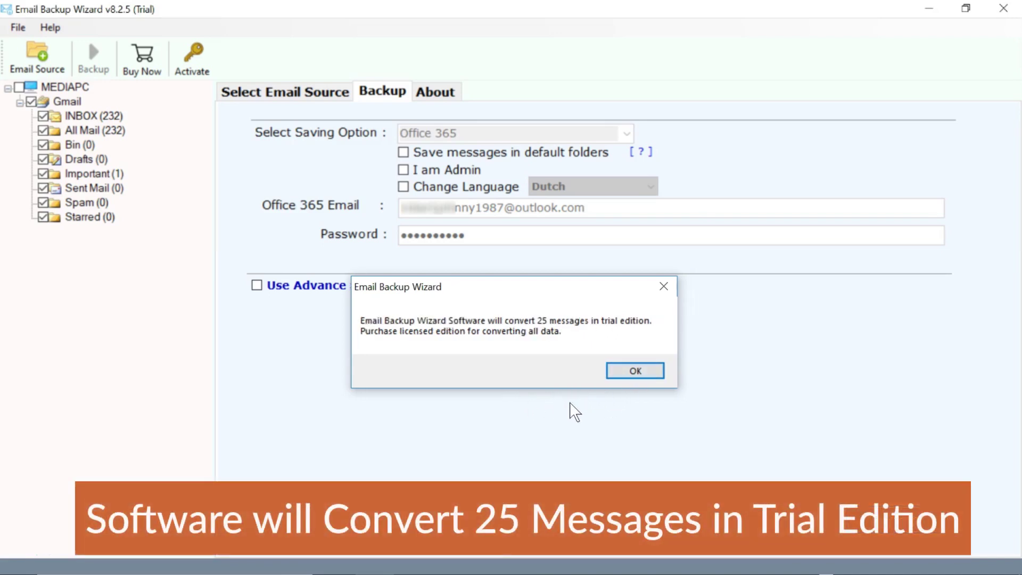
left_click(636, 375)
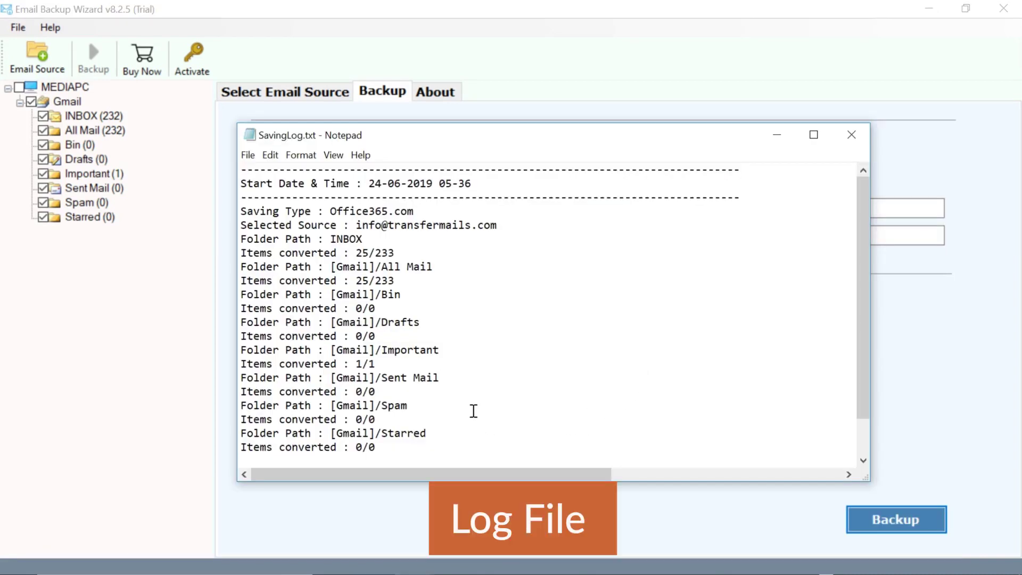
Scroll SavingLog.txt down to the per-folder conversion counts and Office365.com saving type
scroll(474, 414, "down", 1)
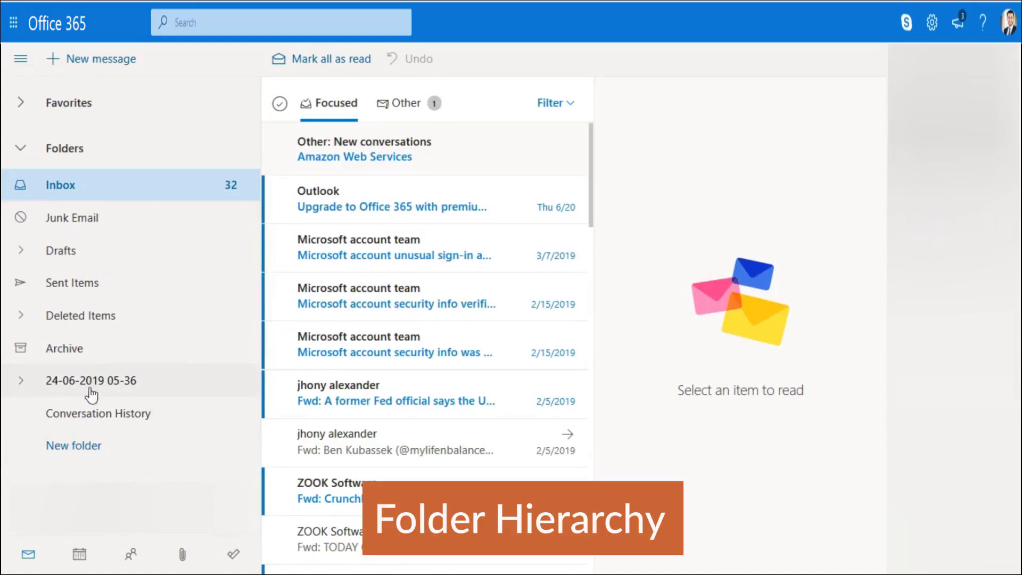
left_click(20, 381)
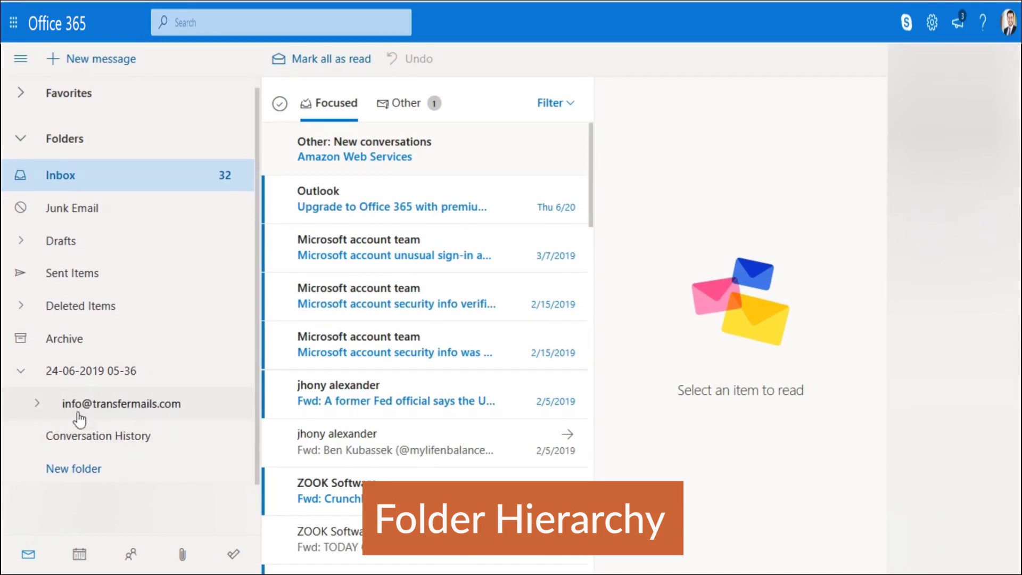
left_click(36, 403)
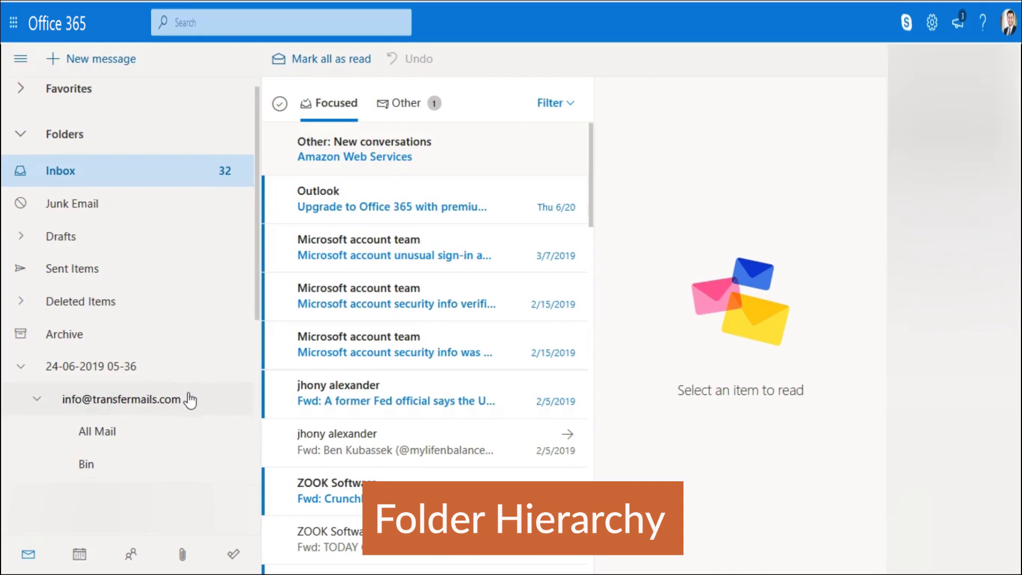
scroll(189, 400, "down", 5)
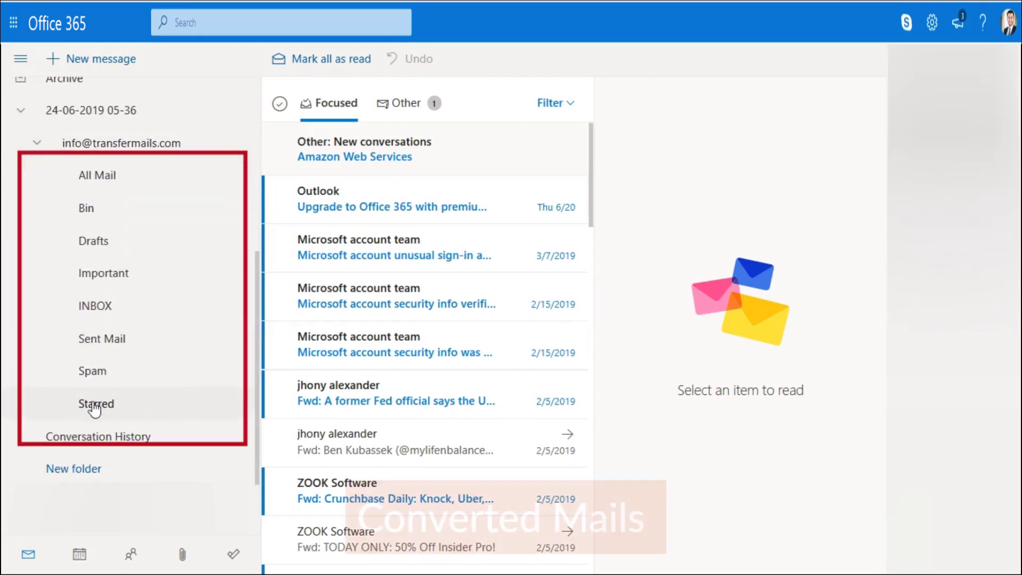
left_click(102, 307)
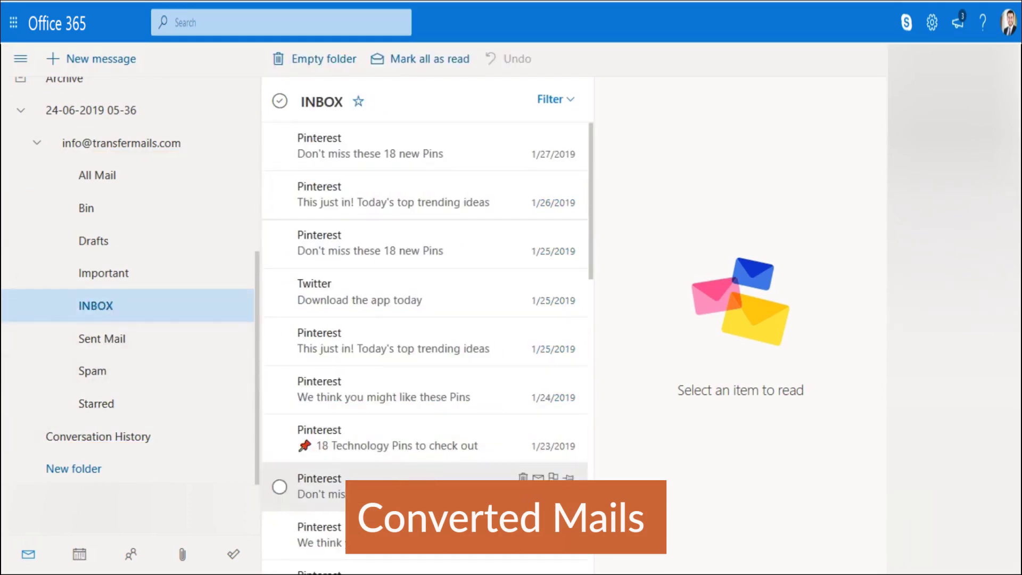